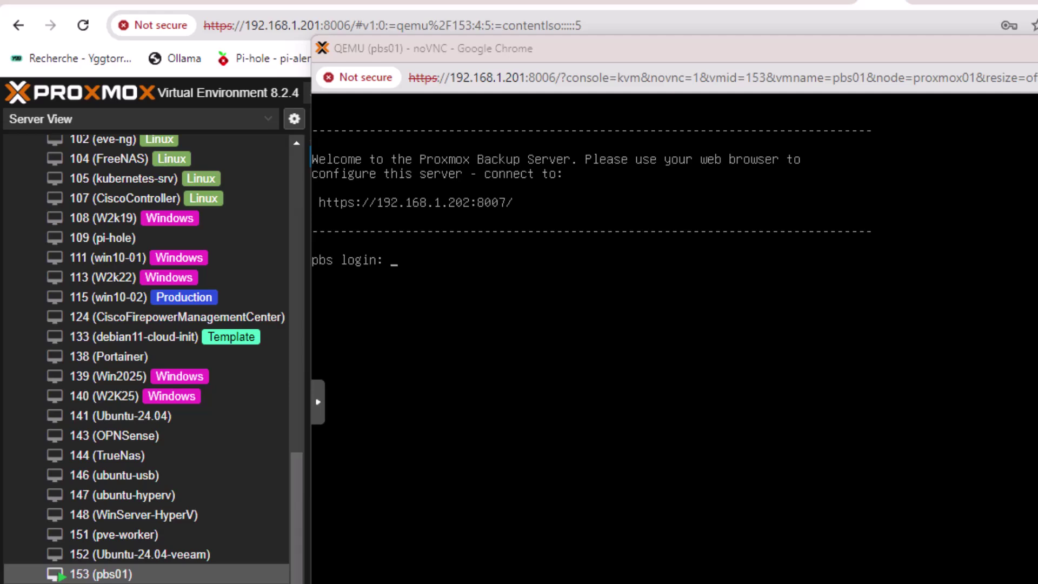
# - Open the backup server's web interface at 192.168.1.202:8007 in a new browser tab and proceed past the certificate warning
pyautogui.click(1033, 48)
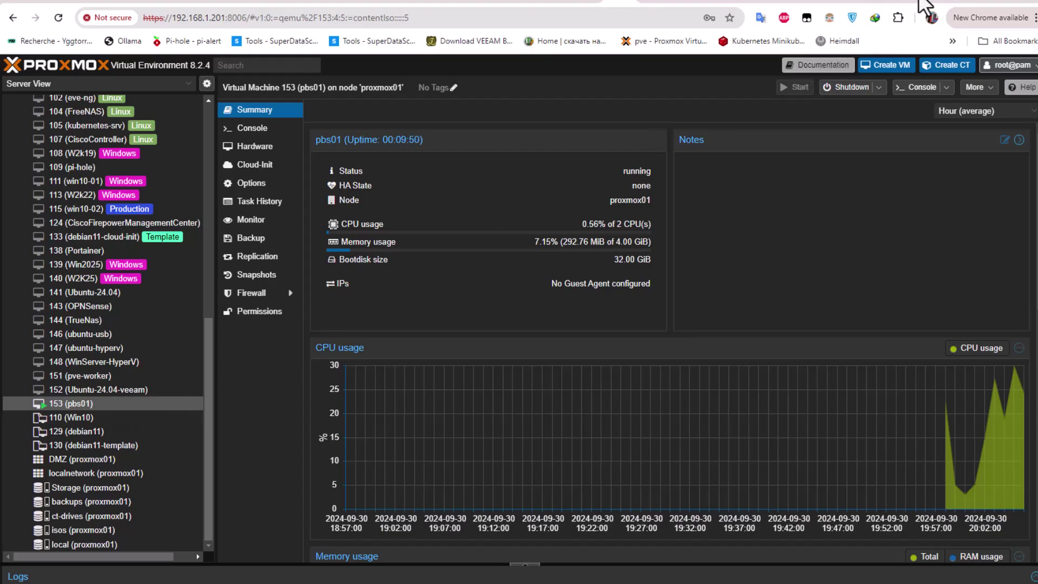
pyautogui.hotkey('ctrl', 't')
pyautogui.write('1')
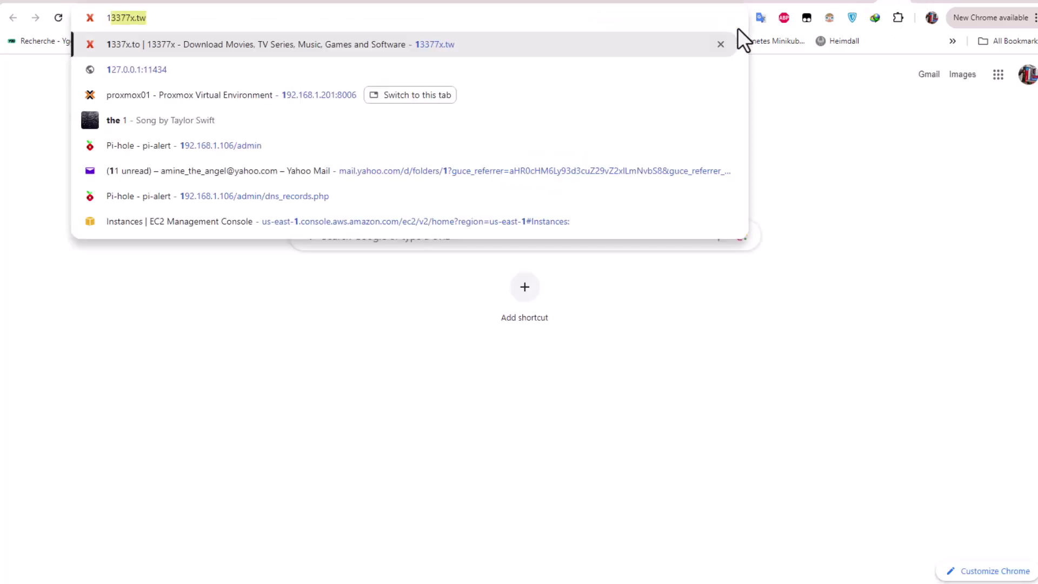
pyautogui.write('92.168')
pyautogui.press('Right')
pyautogui.press('Left')
pyautogui.press('Left')
pyautogui.press('Left')
pyautogui.press('Left')
pyautogui.press('Left')
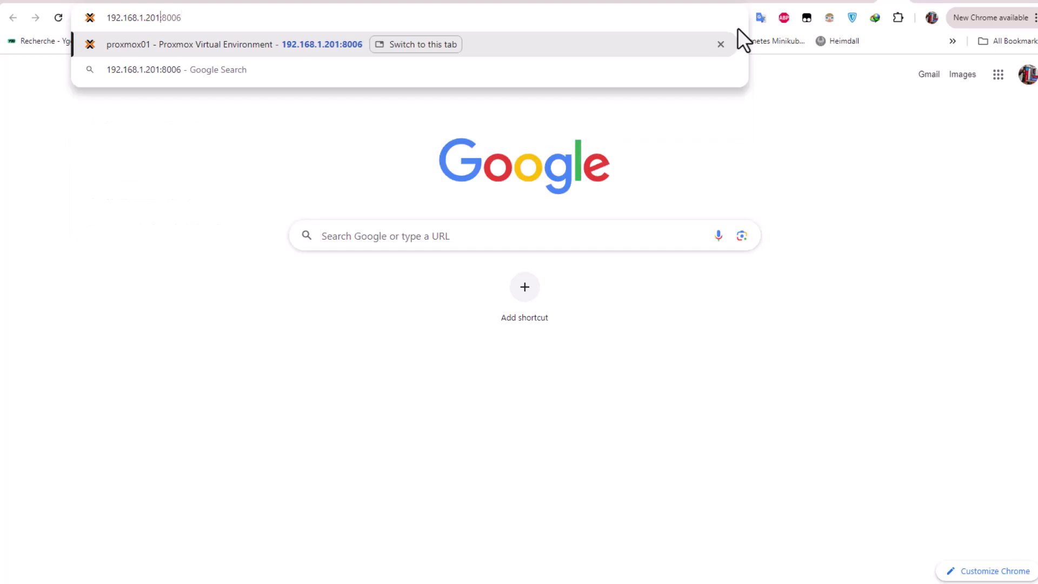
pyautogui.press('BackSpace')
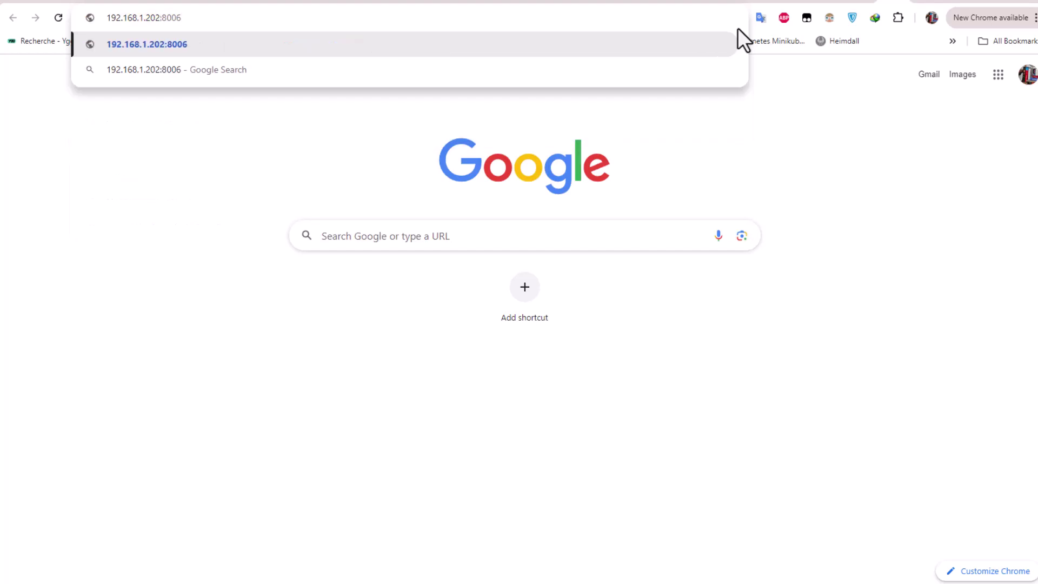
pyautogui.write('2')
pyautogui.press('Right')
pyautogui.press('Right')
pyautogui.press('Right')
pyautogui.press('Right')
pyautogui.press('Right')
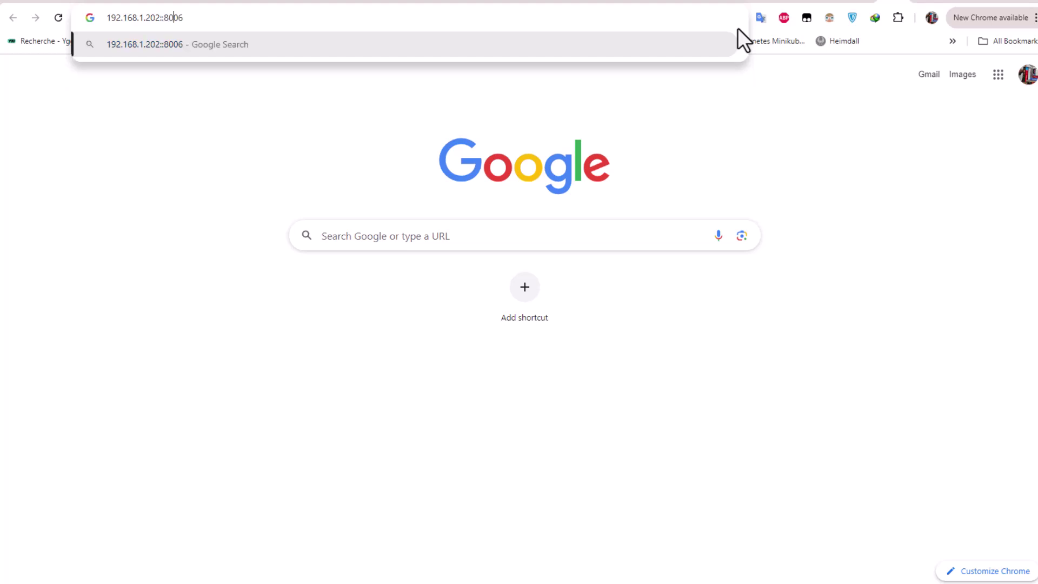
pyautogui.press('BackSpace')
pyautogui.write('7')
pyautogui.press('Left')
pyautogui.press('Left')
pyautogui.press('BackSpace')
pyautogui.press('Return')
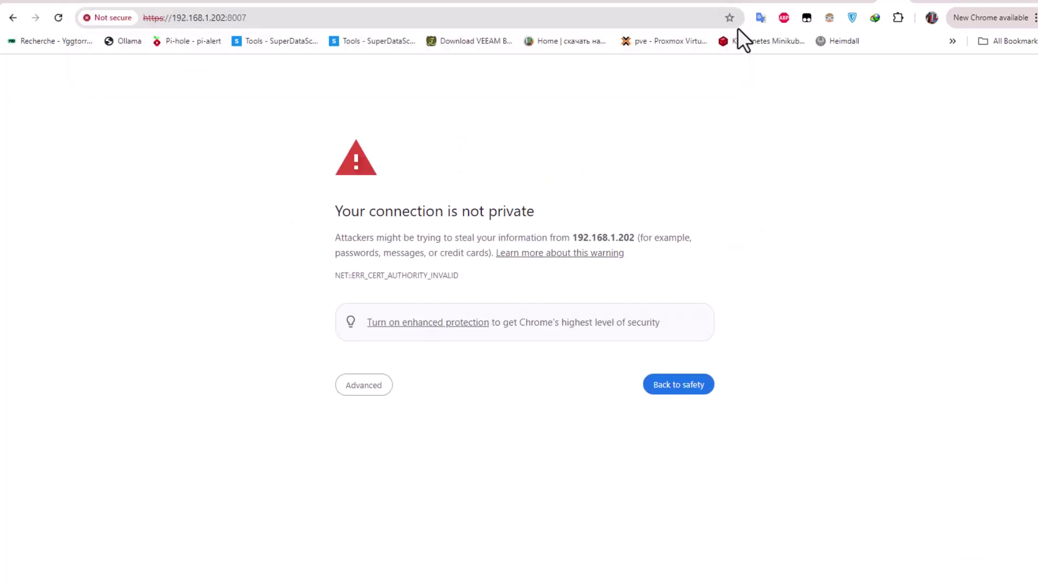
pyautogui.click(362, 386)
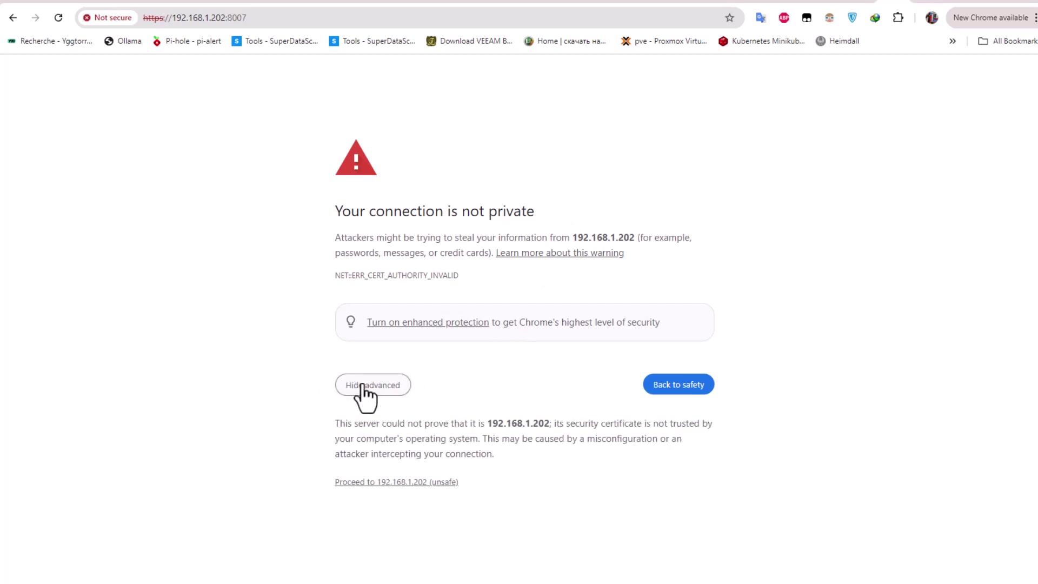
pyautogui.click(390, 482)
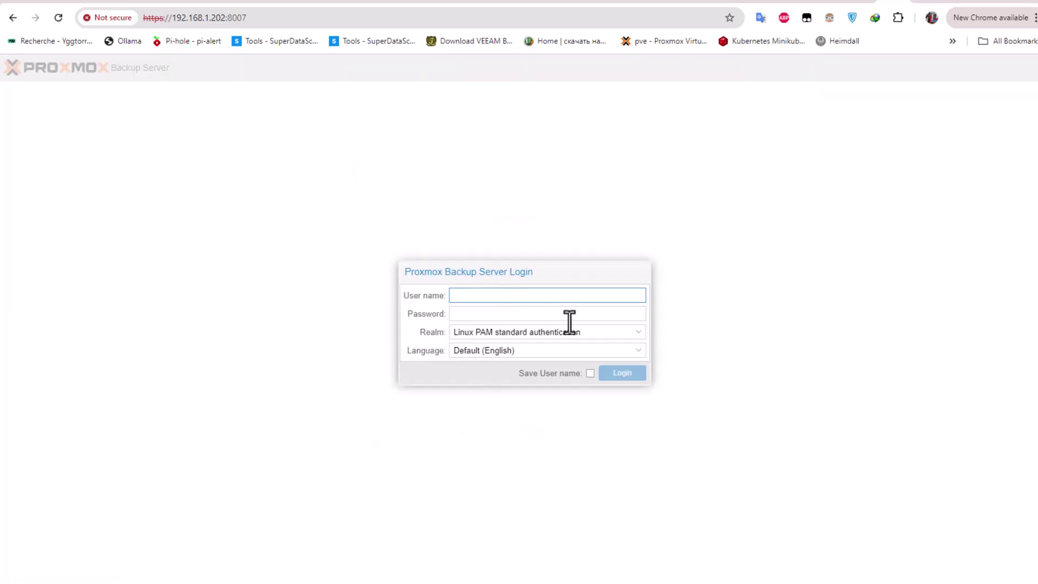
# - Log in to the backup server as root with the account password and dismiss the subscription notice
pyautogui.write('root')
pyautogui.click(497, 315)
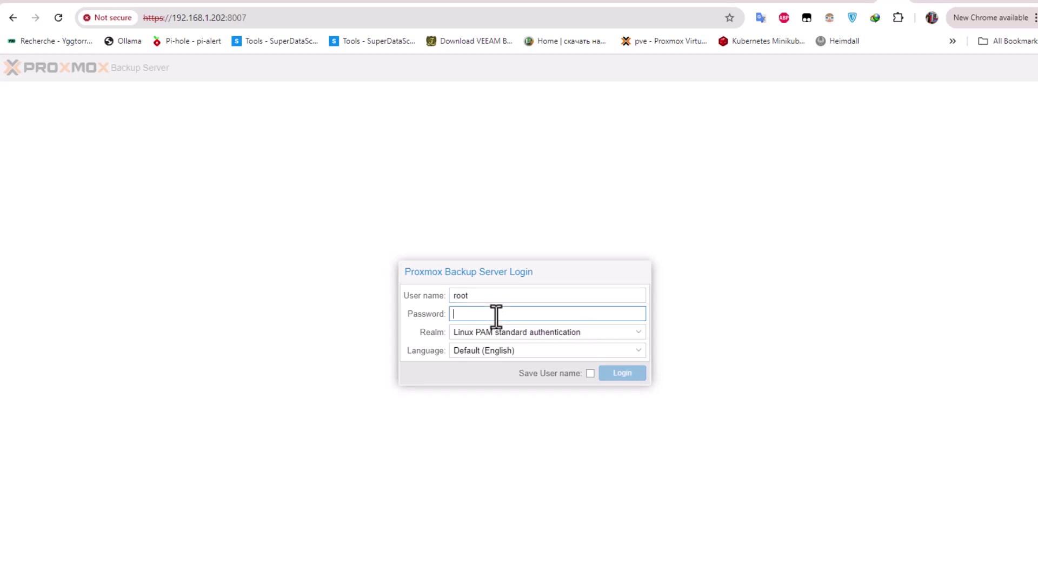
pyautogui.write('passwo')
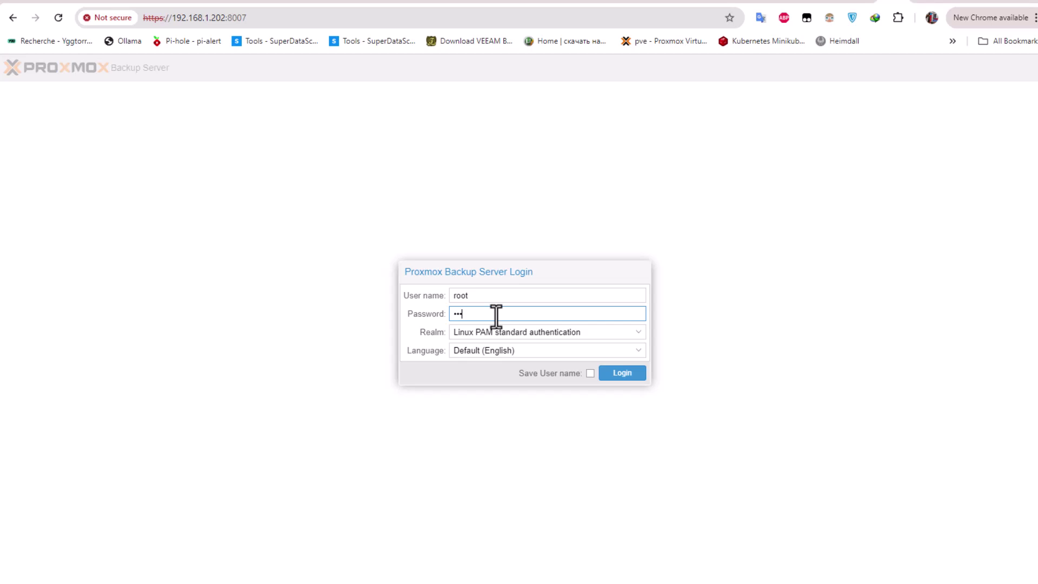
pyautogui.write('rd')
pyautogui.click(621, 374)
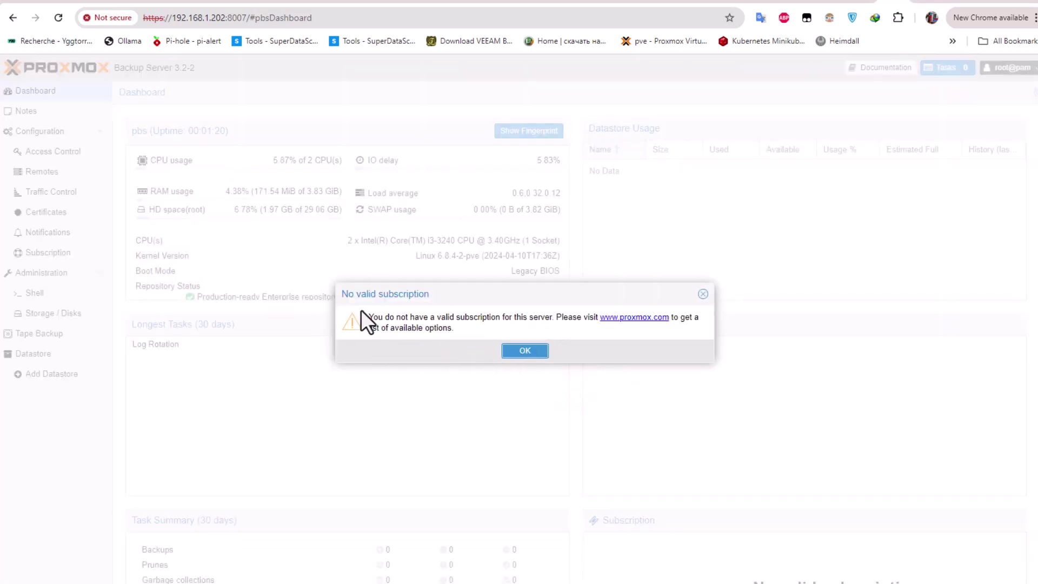
pyautogui.click(525, 355)
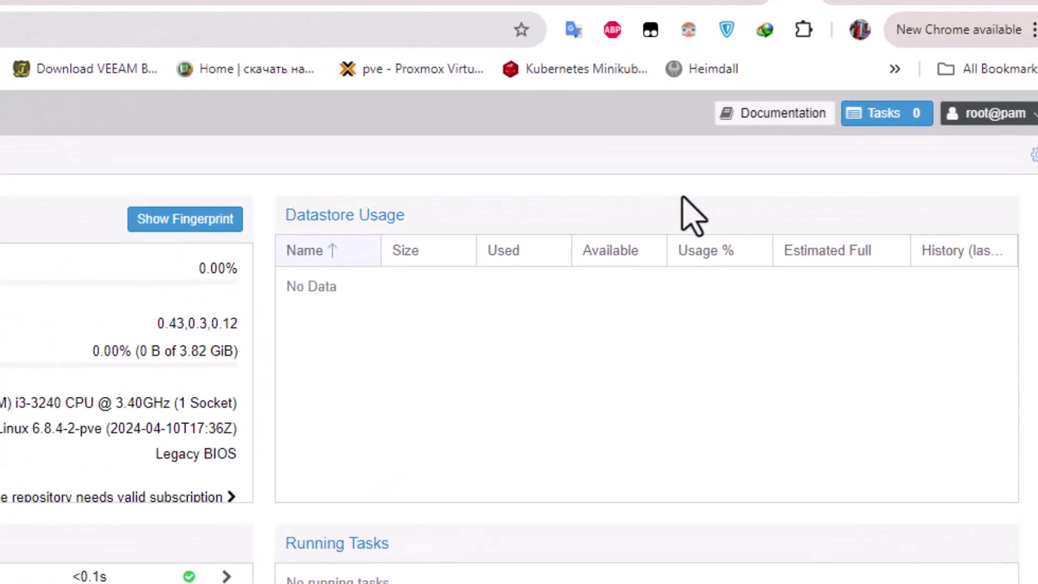
# - Change the web interface's color theme to Proxmox Dark
pyautogui.click(1027, 116)
pyautogui.click(1007, 169)
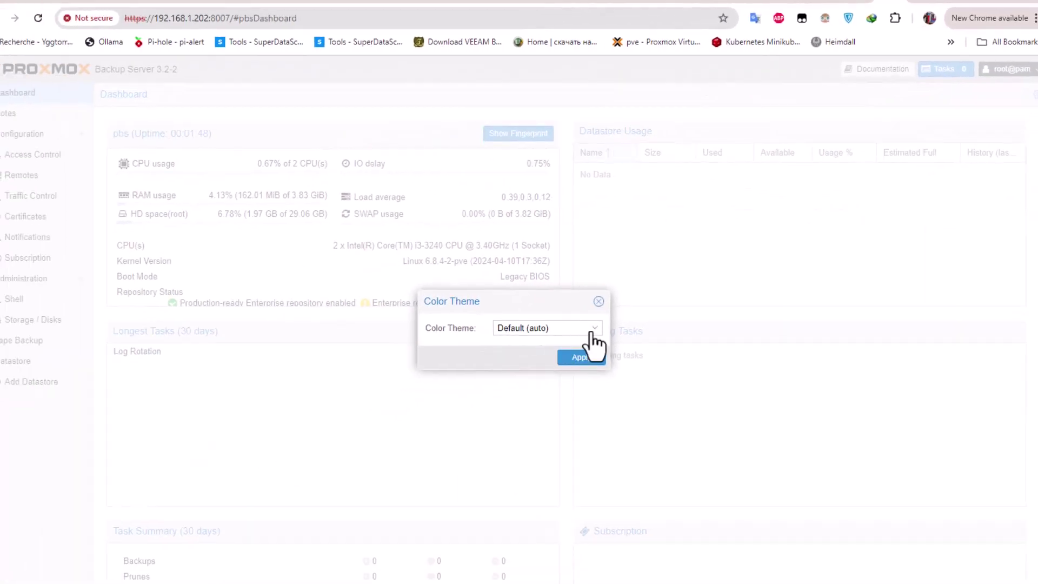
pyautogui.click(592, 331)
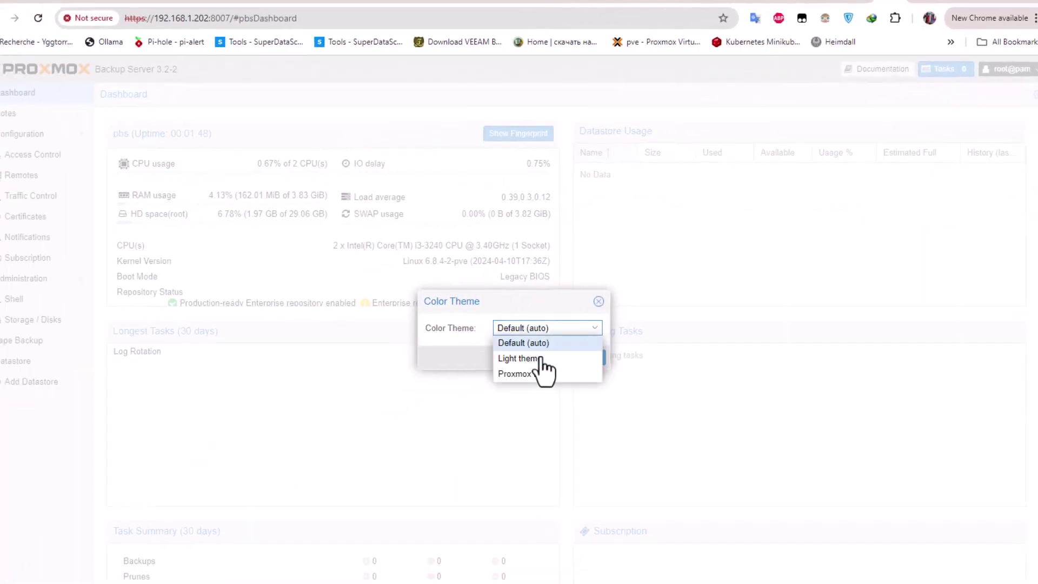
pyautogui.click(522, 374)
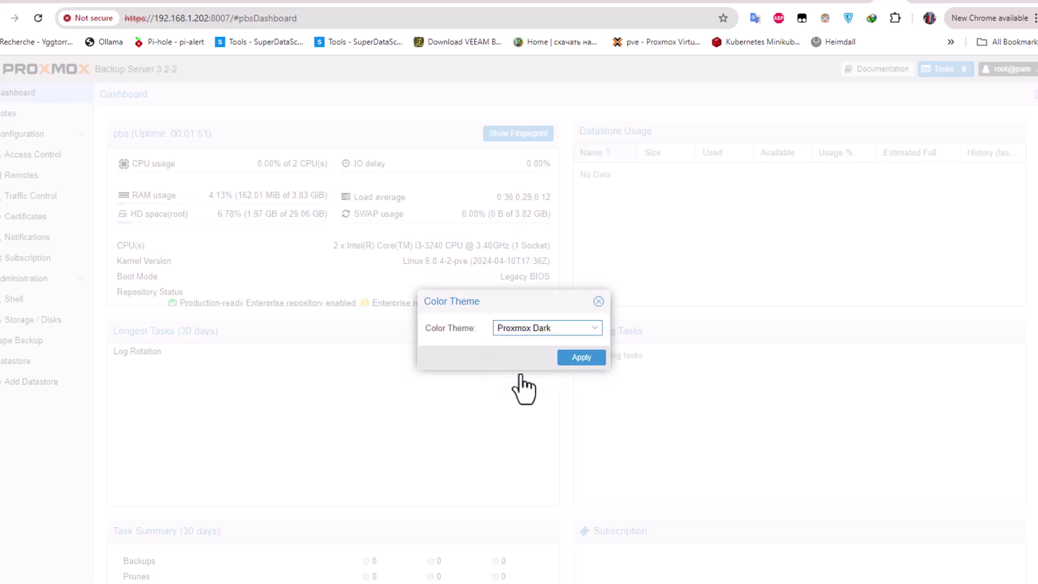
pyautogui.click(577, 357)
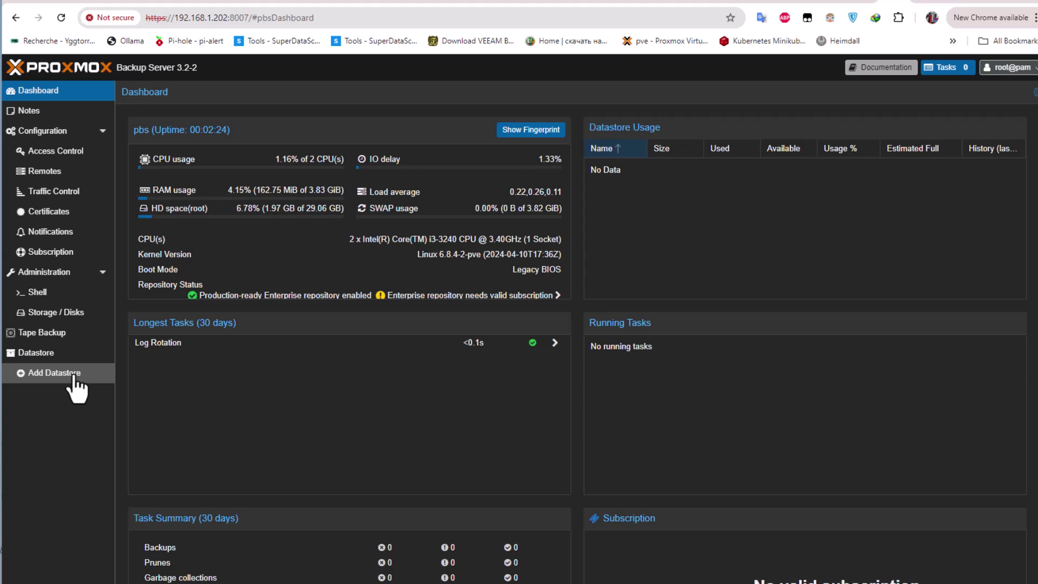
# - Add a datastore named pbs_backup with the backing path /pbs_backup, keeping the daily garbage collection and prune schedules
pyautogui.click(54, 373)
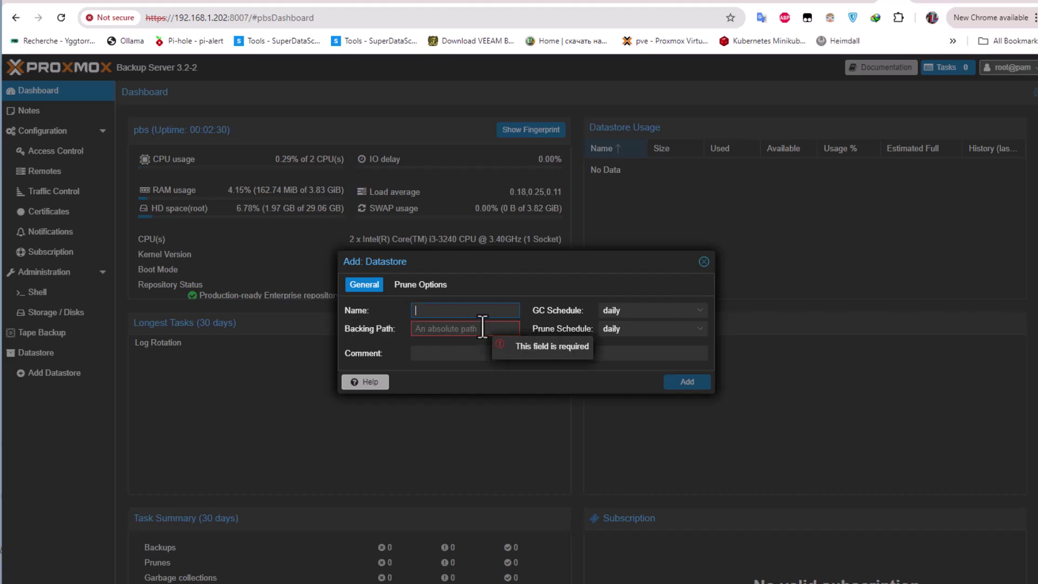
pyautogui.write('pbs')
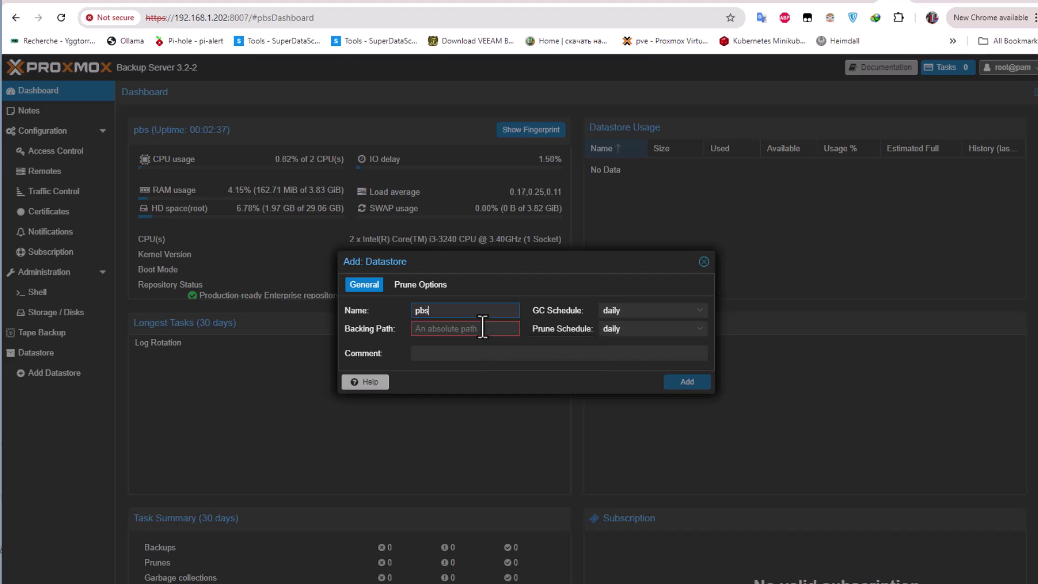
pyautogui.write('-')
pyautogui.write('_')
pyautogui.write('back')
pyautogui.write('up')
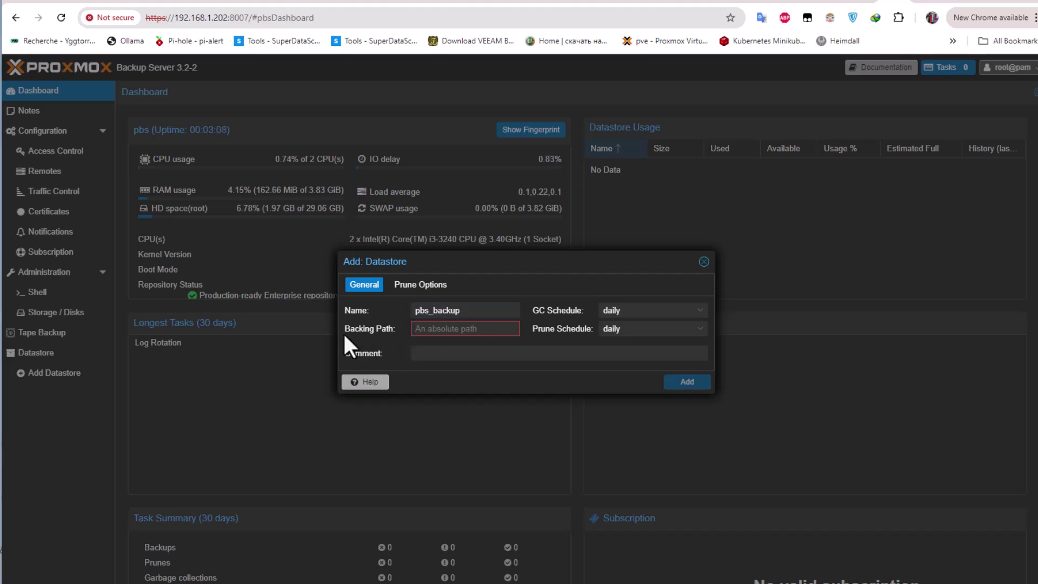
pyautogui.click(418, 328)
pyautogui.write('/')
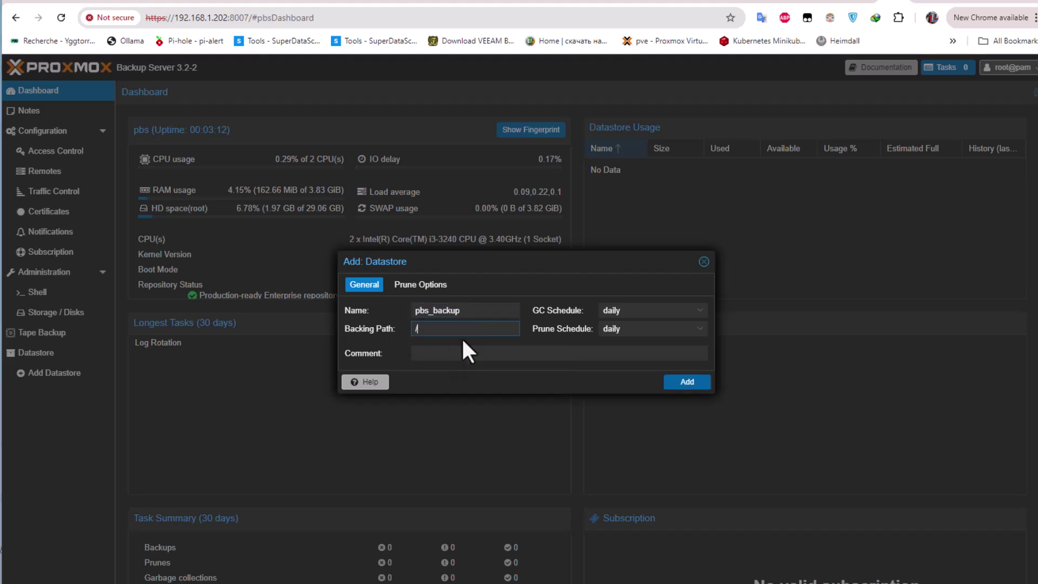
pyautogui.write('pbs_backup')
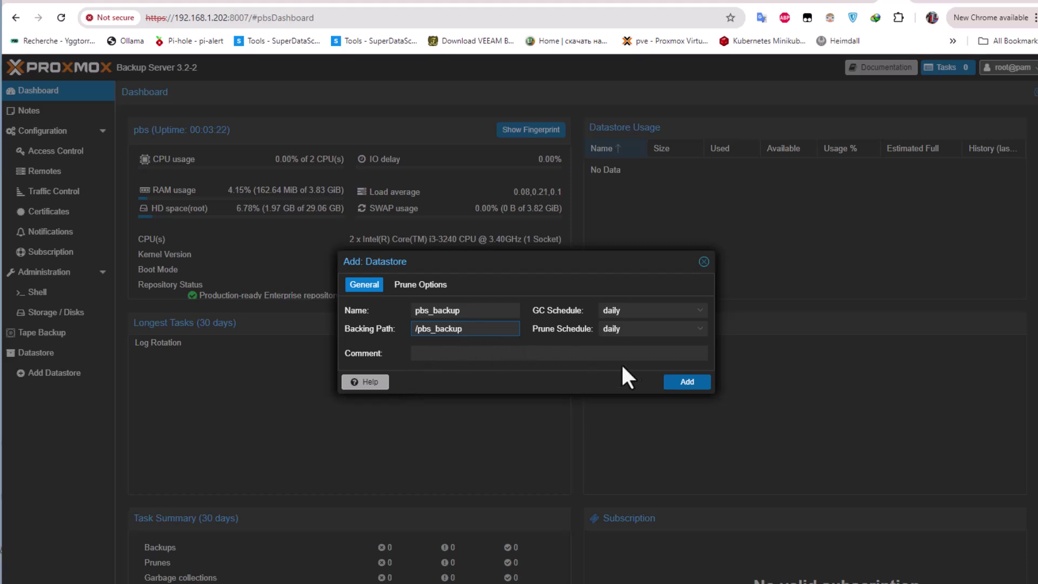
pyautogui.click(678, 383)
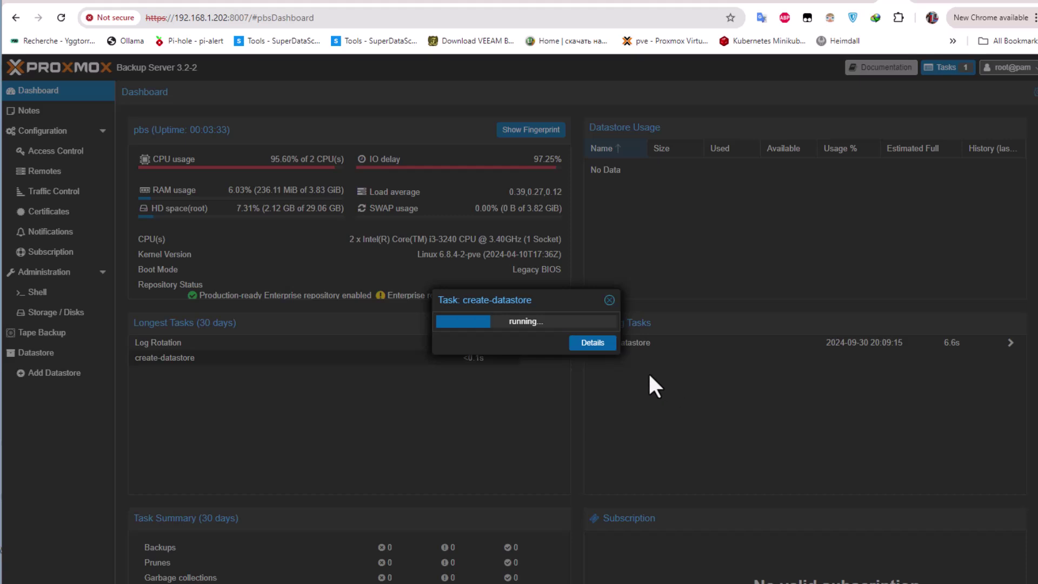
# - Review the output and status of the create-datastore task, and view the datastore summary
pyautogui.click(593, 343)
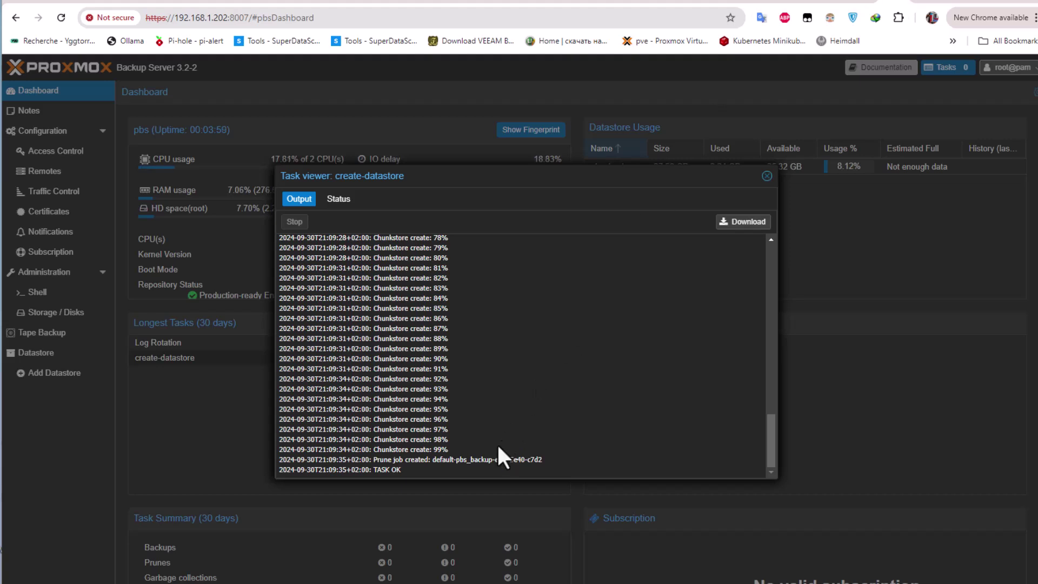
pyautogui.click(340, 199)
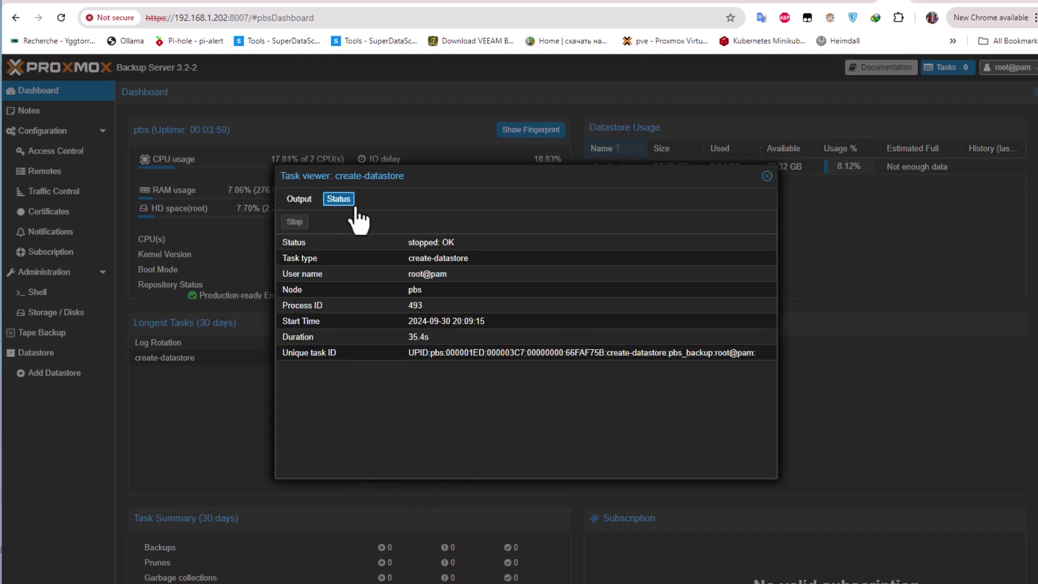
pyautogui.click(768, 178)
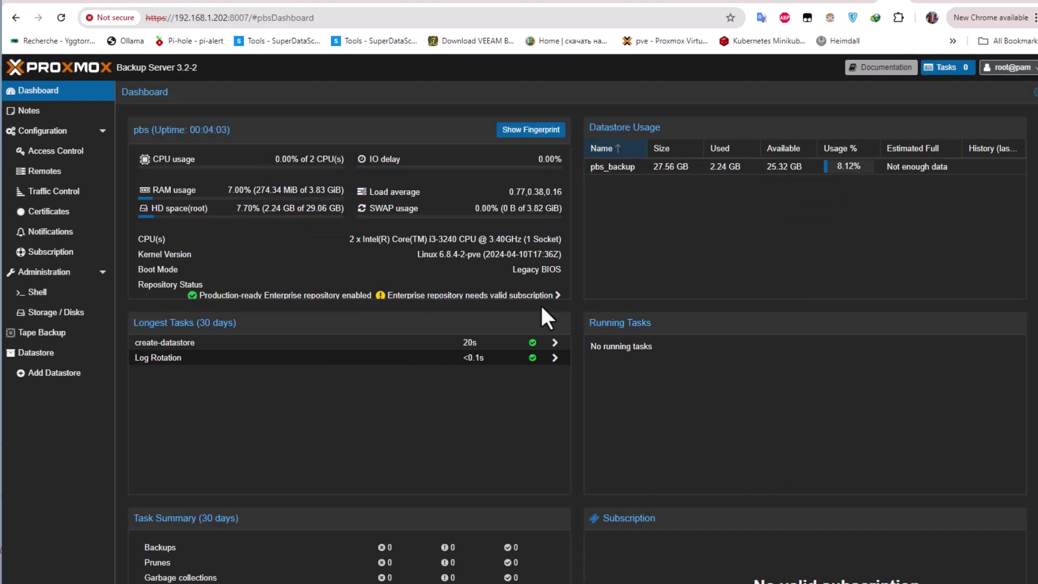
pyautogui.click(40, 357)
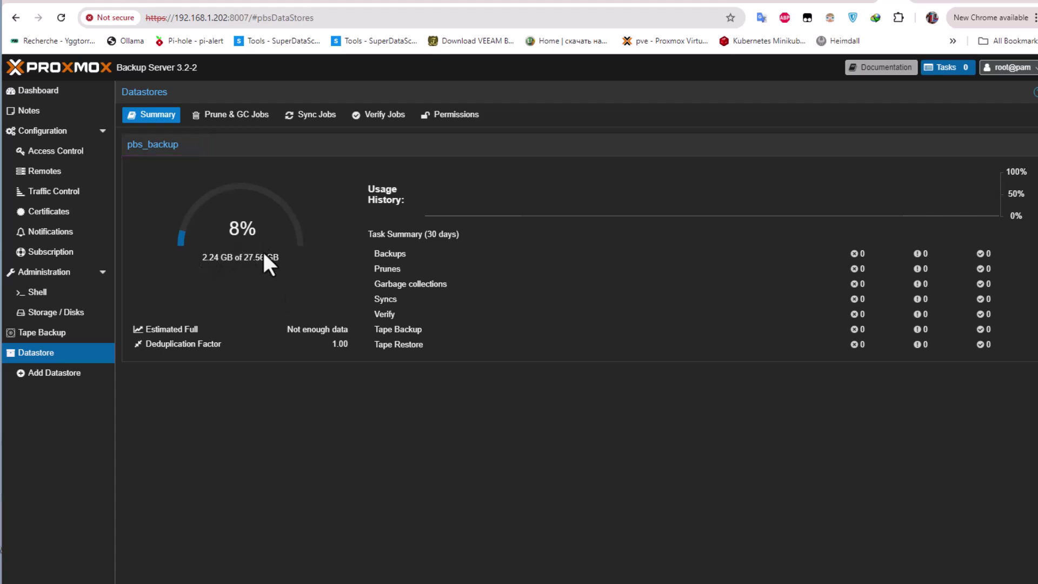
# - Switch back to Proxmox Virtual Environment and start adding a Proxmox Backup Server storage at the Datacenter level
pyautogui.moveTo(454, 232)
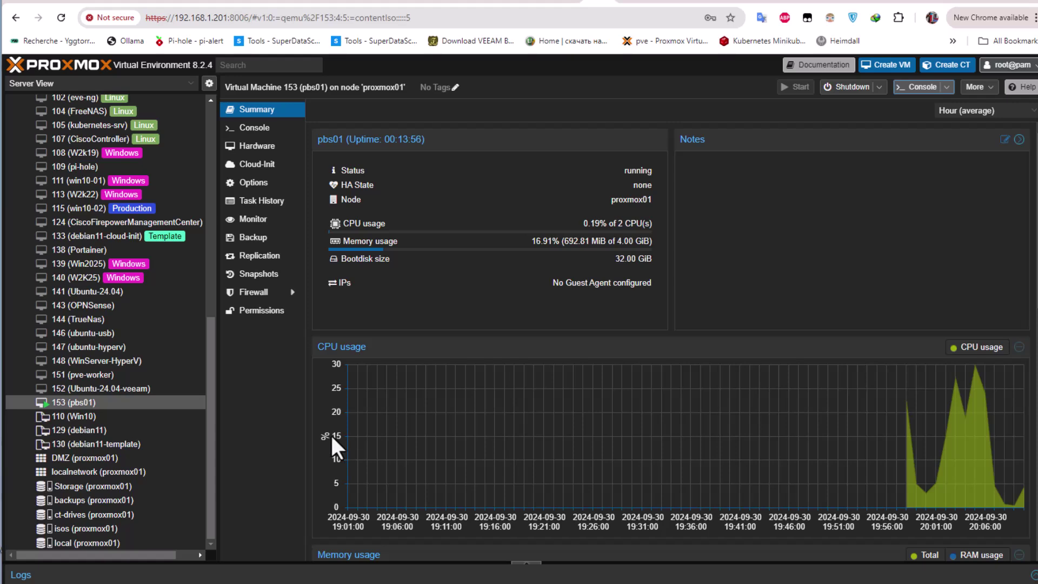
pyautogui.moveTo(209, 424); pyautogui.dragTo(216, 162)
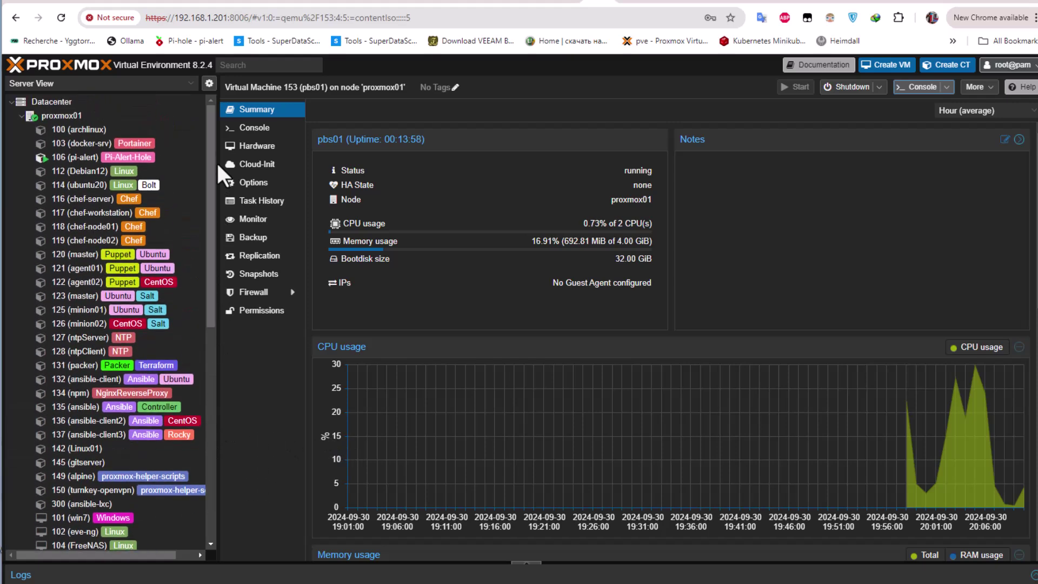
pyautogui.click(51, 102)
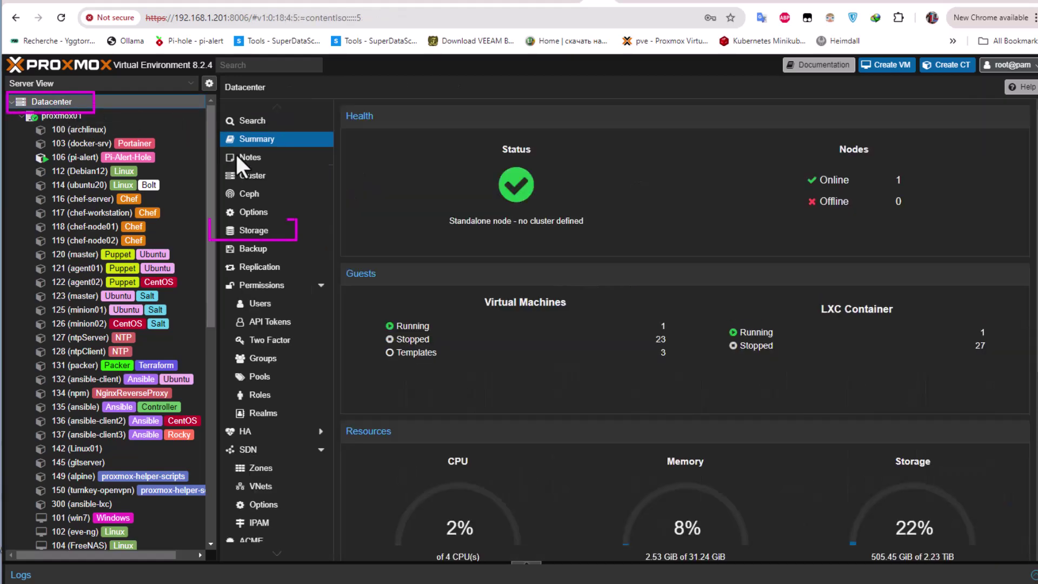
pyautogui.click(263, 231)
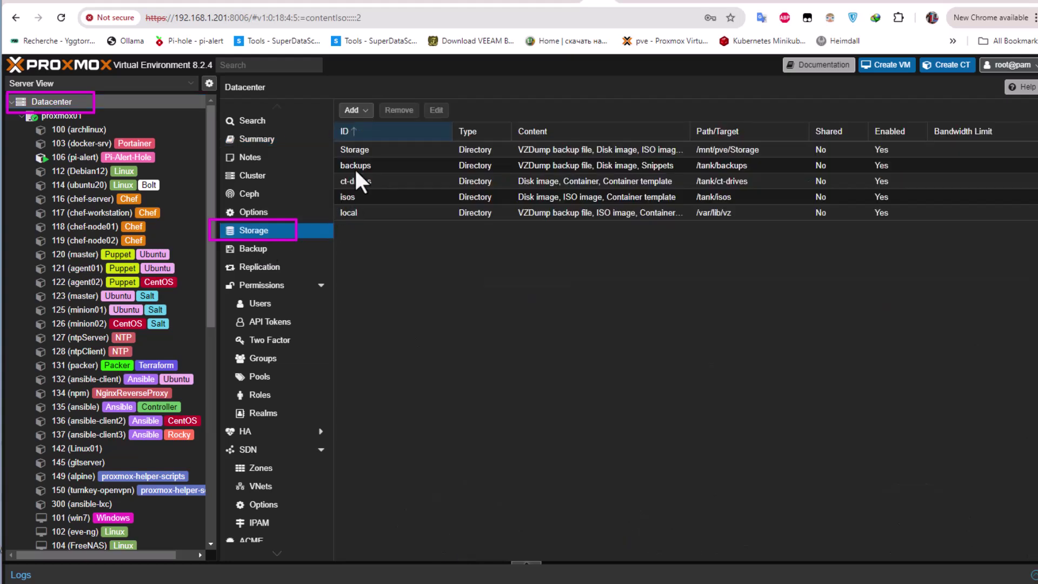
pyautogui.click(368, 115)
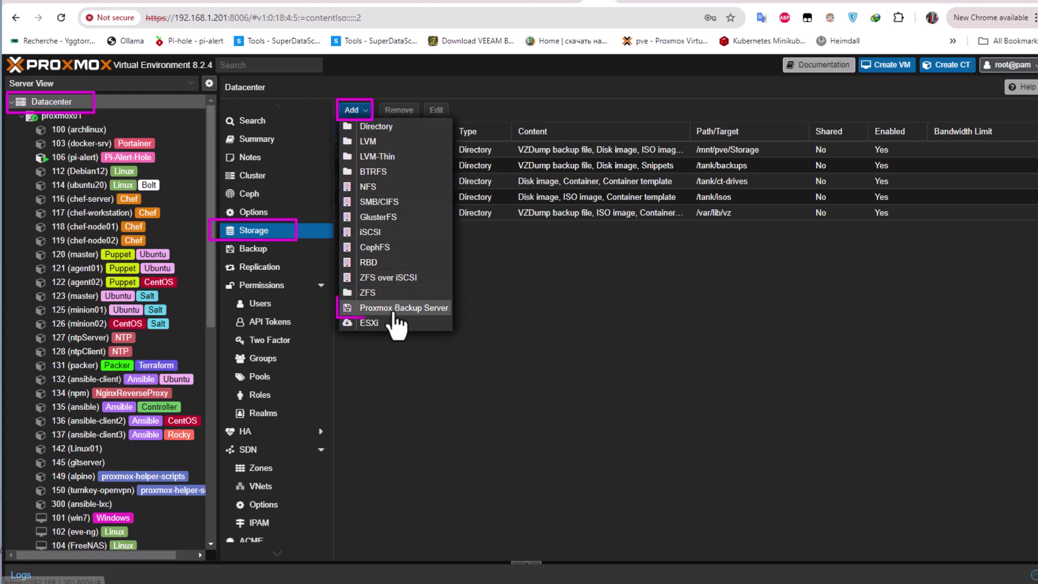
pyautogui.click(430, 312)
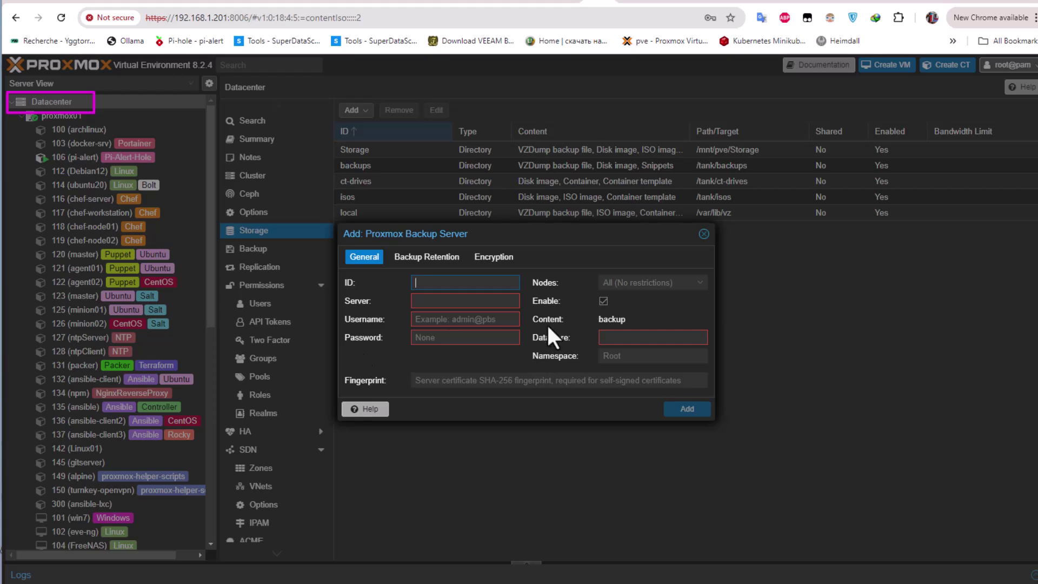
# - Set the new backup storage's ID to pbs01 and its server address to 192.168.1.202
pyautogui.write('pbs01')
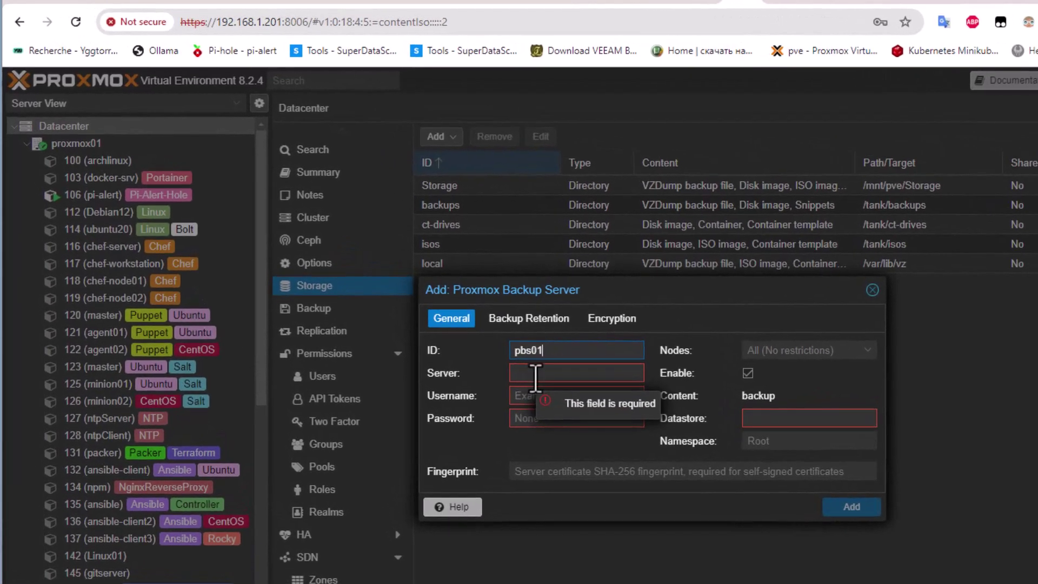
pyautogui.click(533, 374)
pyautogui.write('192.168')
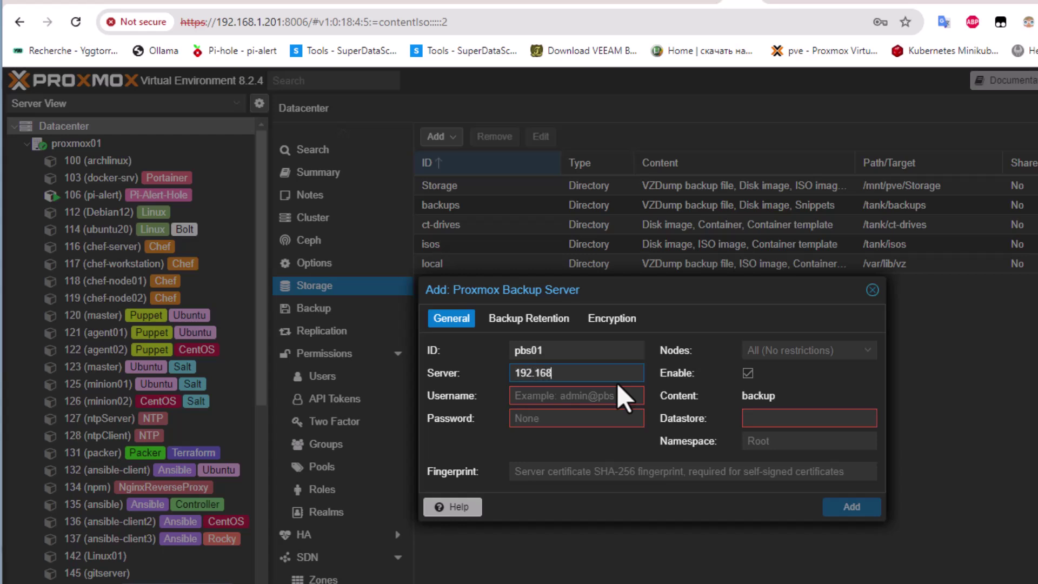
pyautogui.write('.1.202')
# - Fill in the storage credentials with the username root@pam and the account password
pyautogui.click(533, 396)
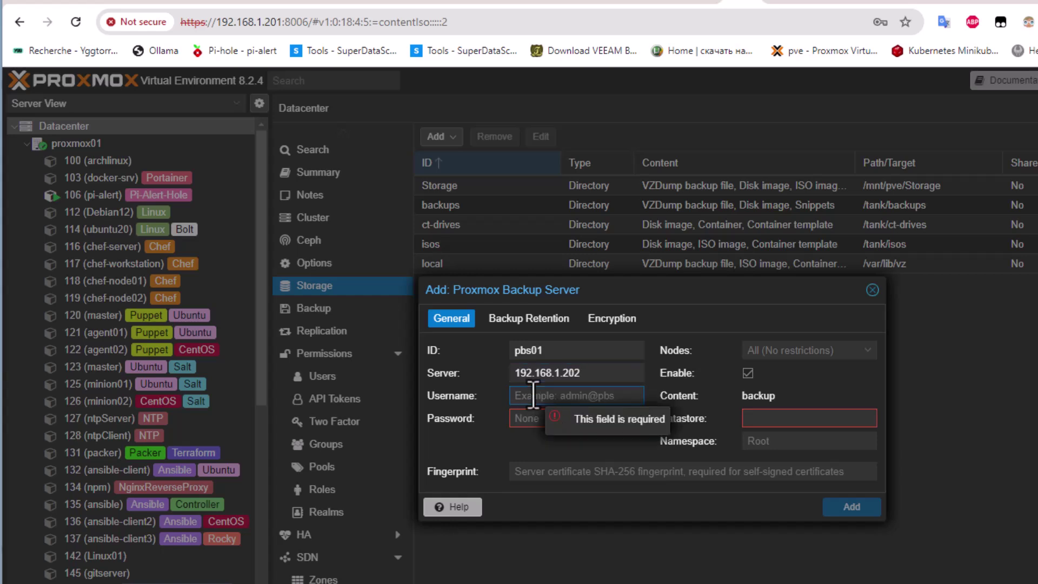
pyautogui.write('root')
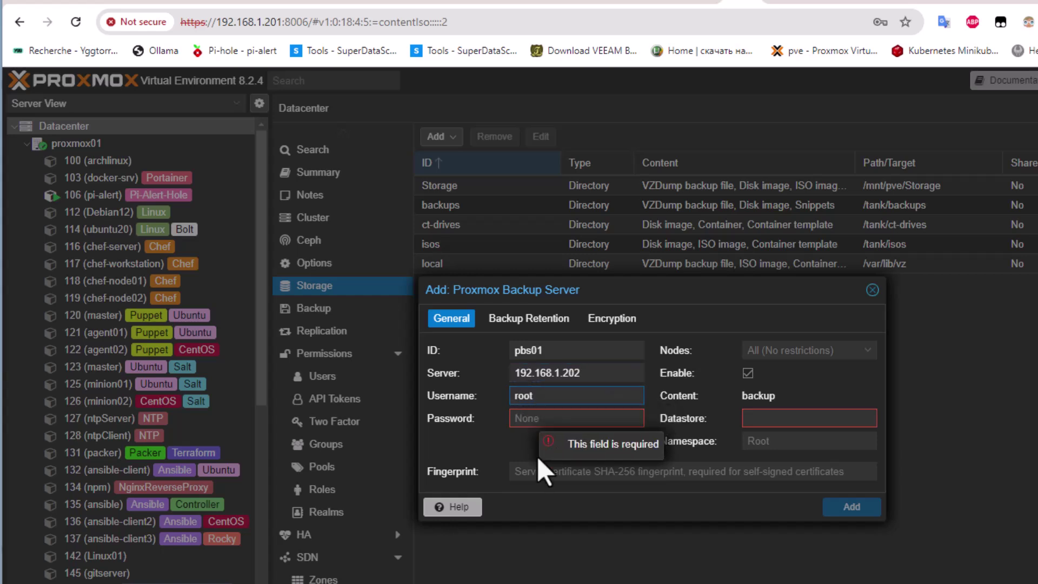
pyautogui.click(549, 421)
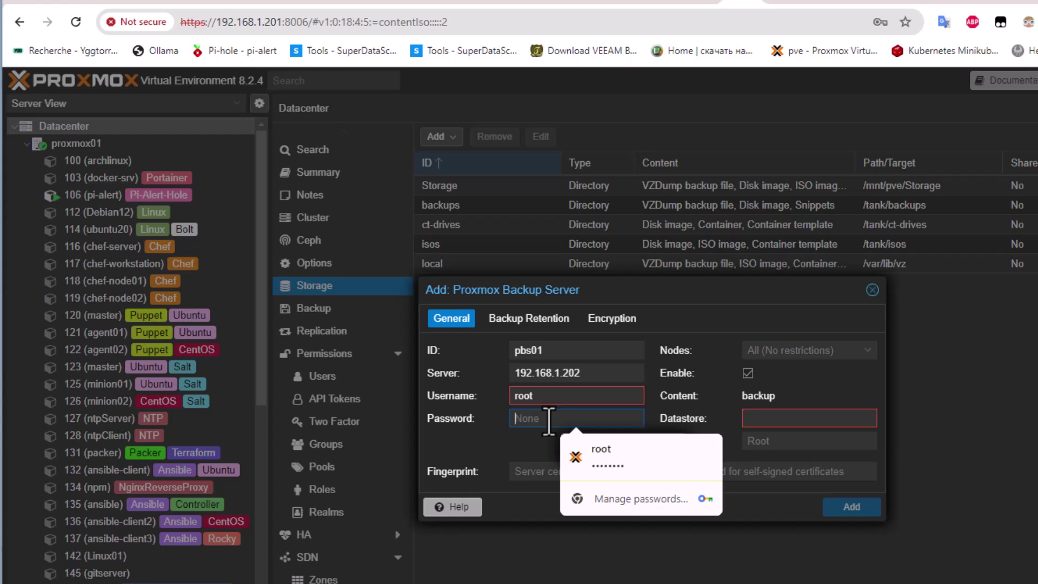
pyautogui.write('•••••')
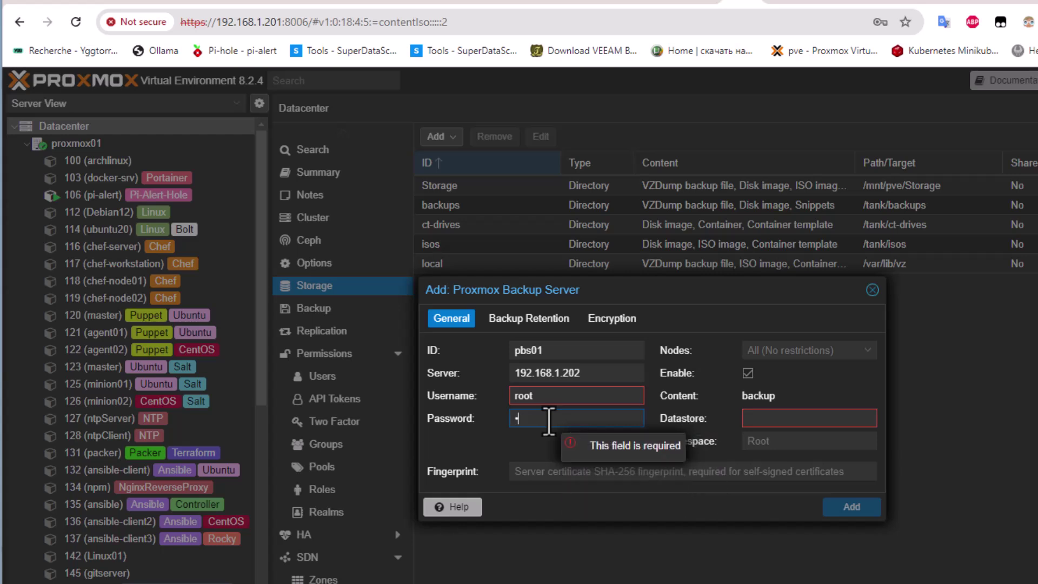
pyautogui.write('•••')
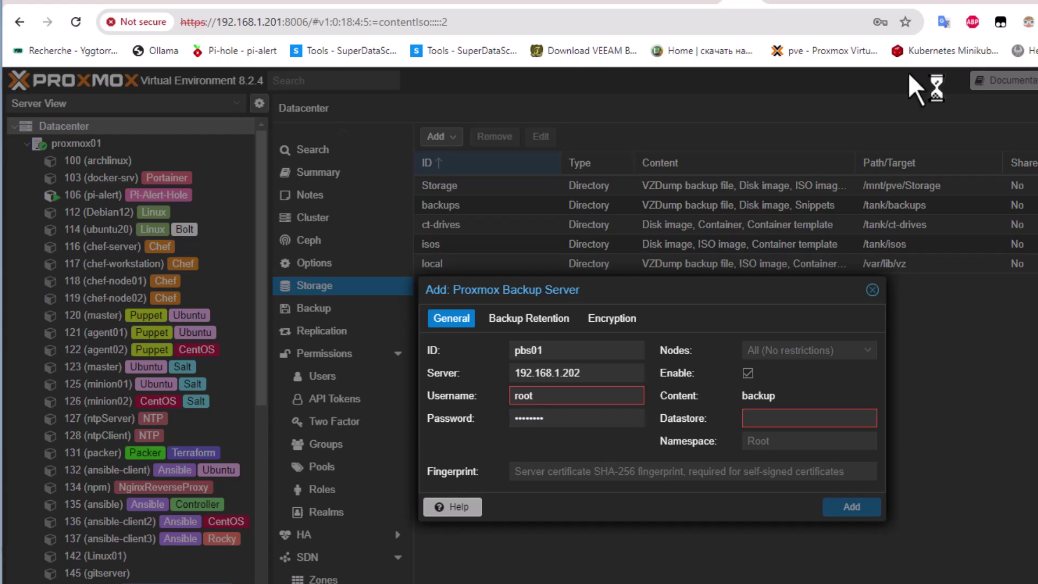
pyautogui.click(565, 395)
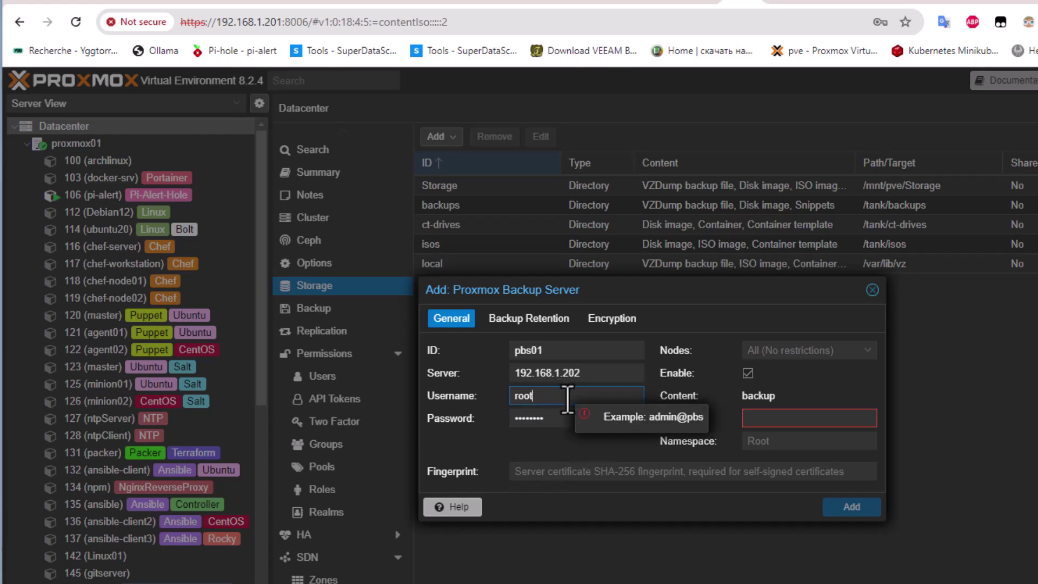
pyautogui.write('@')
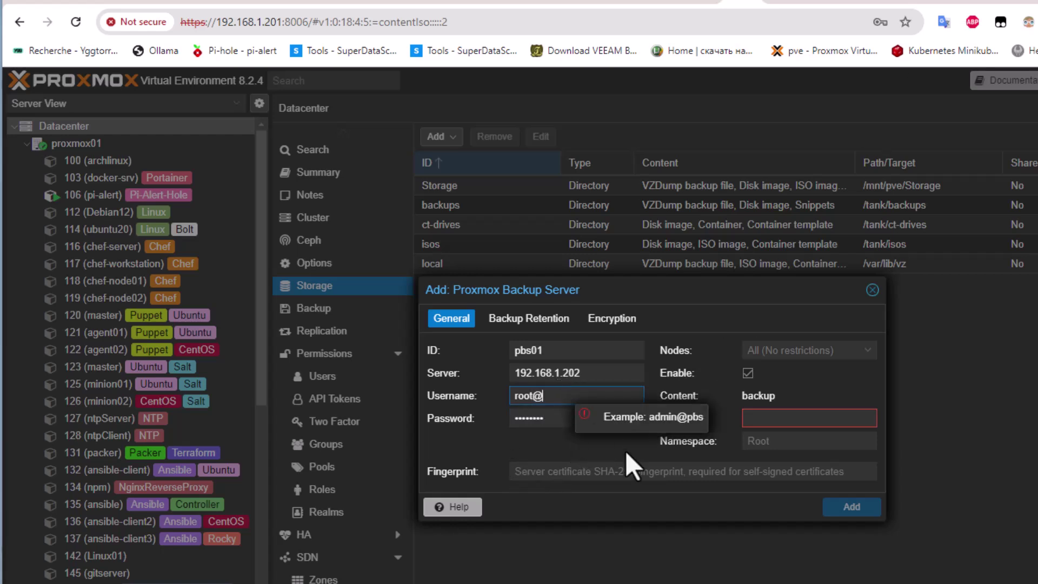
pyautogui.write('pam')
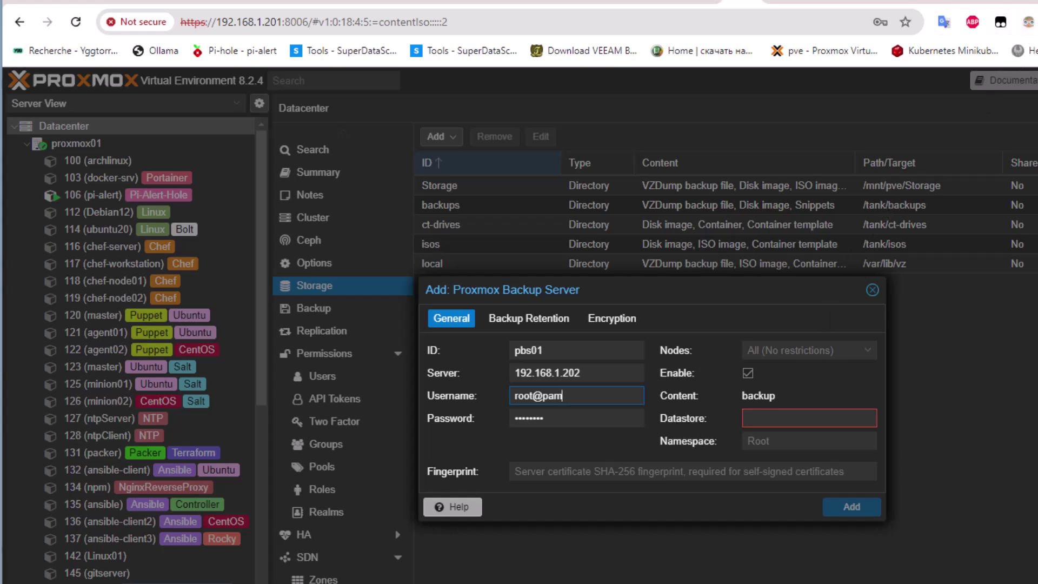
# - Check the datastore name in Proxmox Backup Server, and set the storage's datastore to pbs_backup in Proxmox Virtual Environment
pyautogui.hotkey('ctrl', 'Tab')
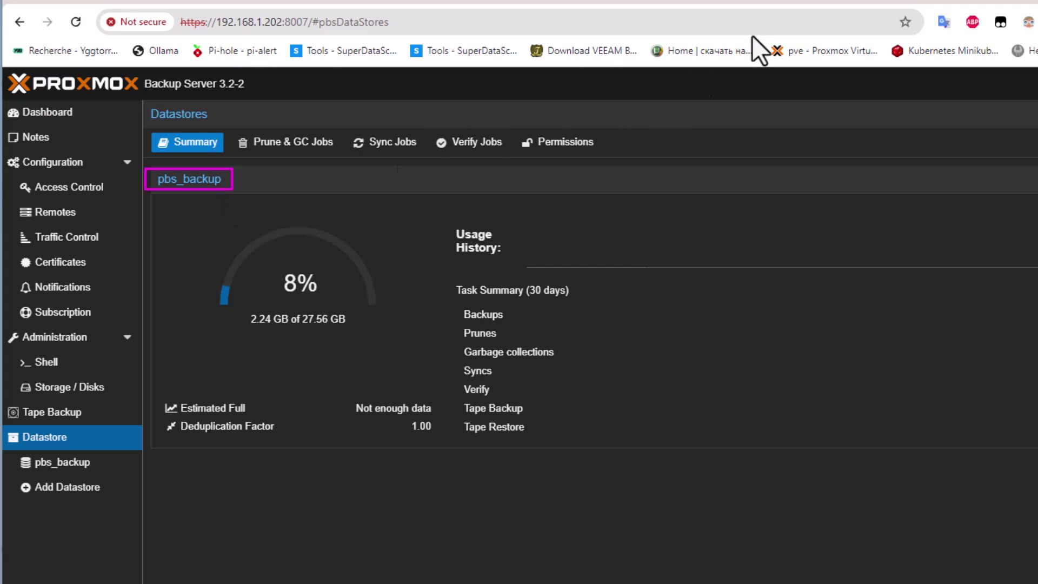
pyautogui.click(736, 2)
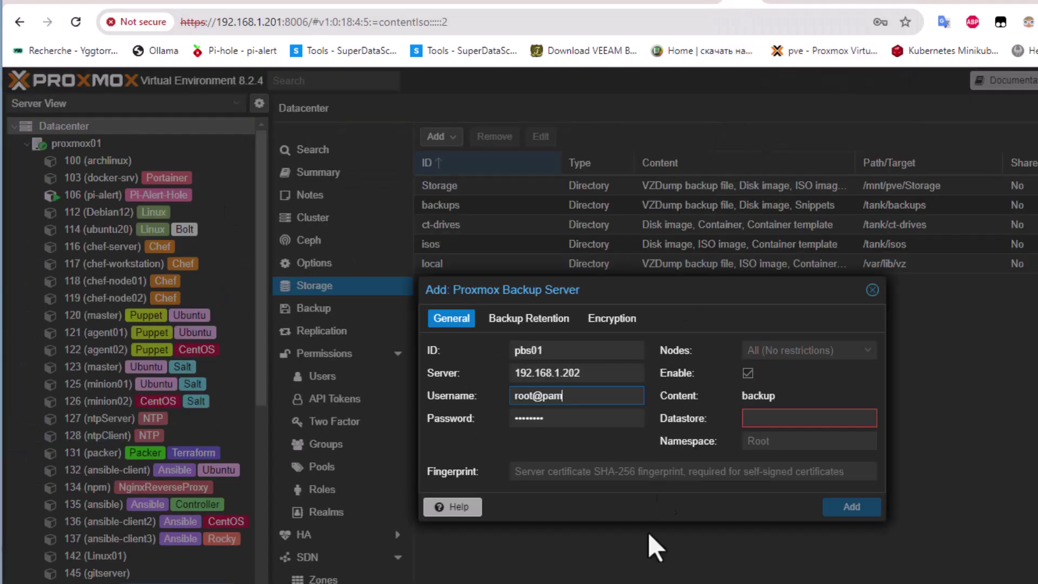
pyautogui.click(768, 418)
pyautogui.write('pb')
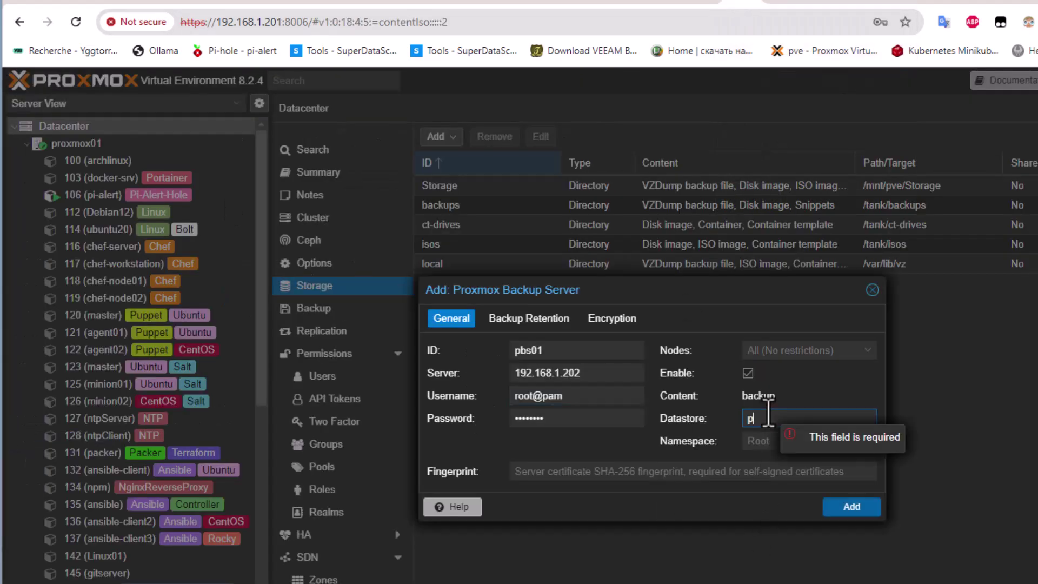
pyautogui.write('s_backup')
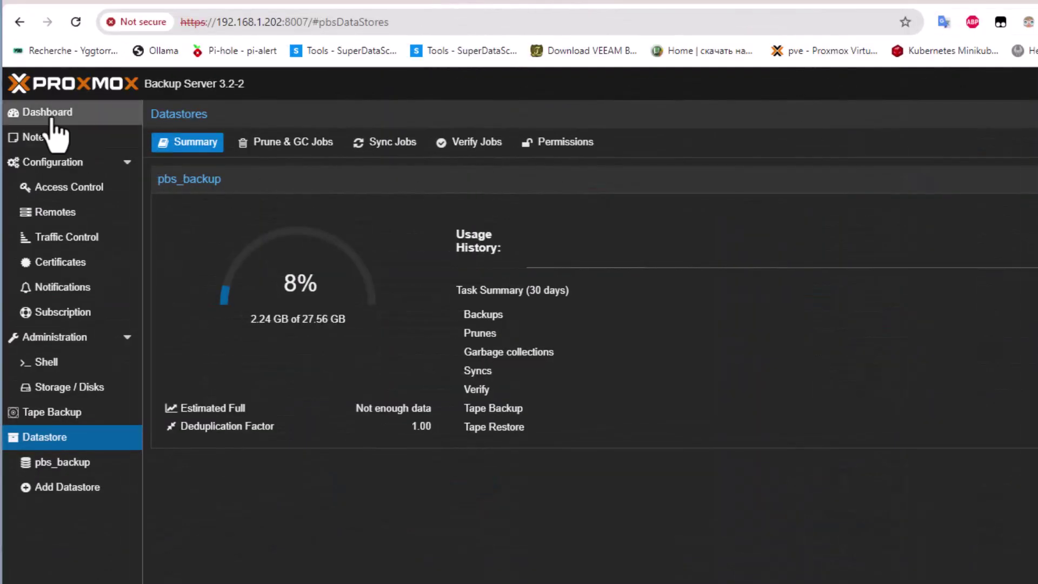
# - In Proxmox Backup Server, show the server certificate fingerprint from the dashboard and copy it to the clipboard
pyautogui.click(52, 118)
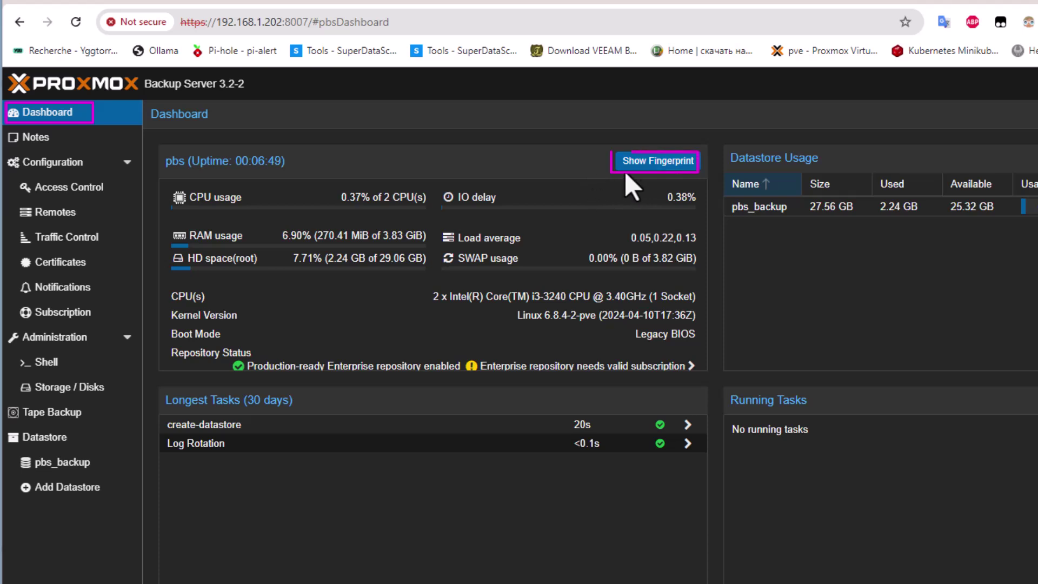
pyautogui.click(663, 164)
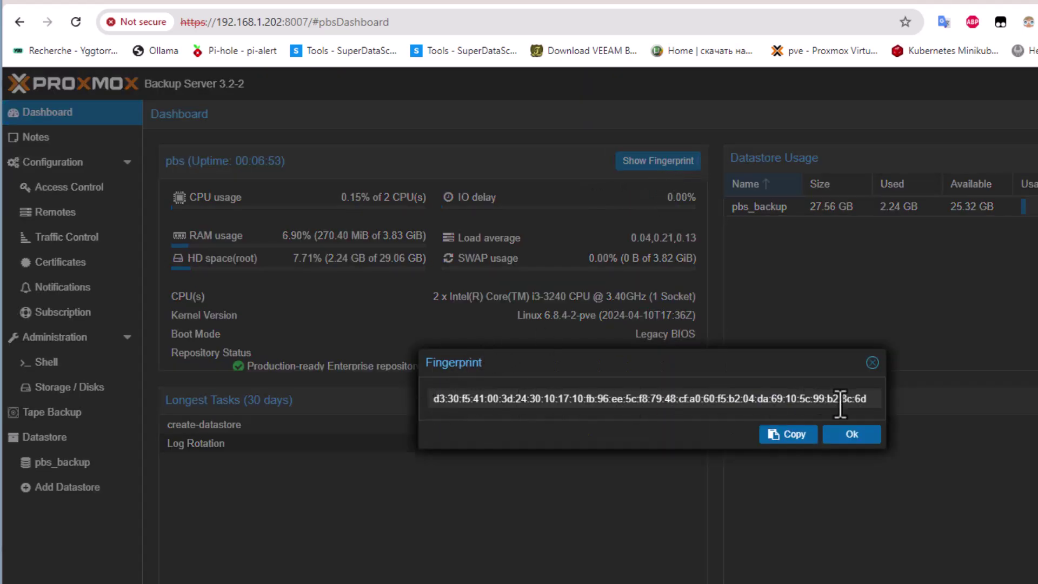
pyautogui.click(785, 446)
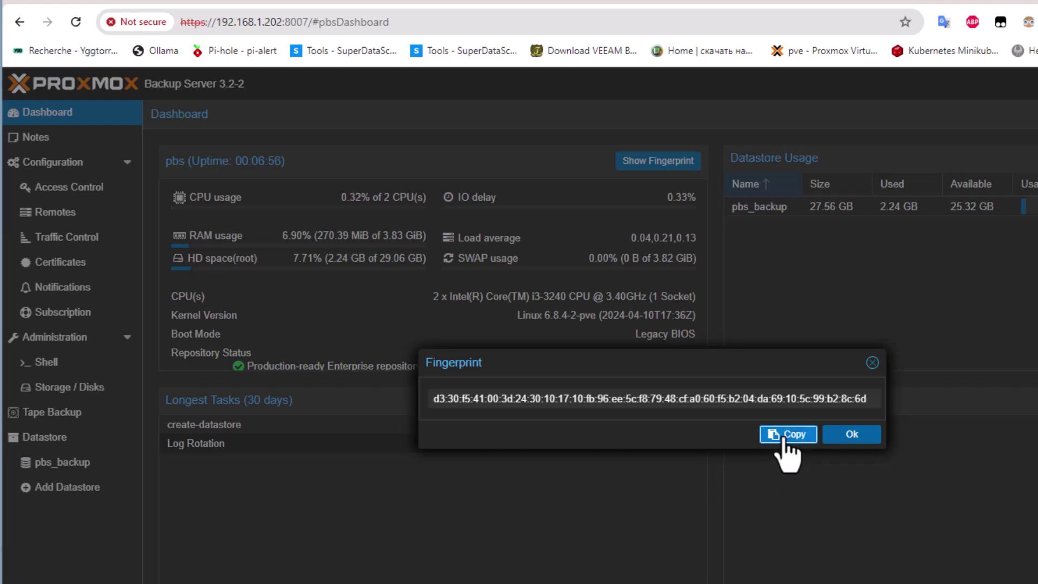
pyautogui.click(873, 363)
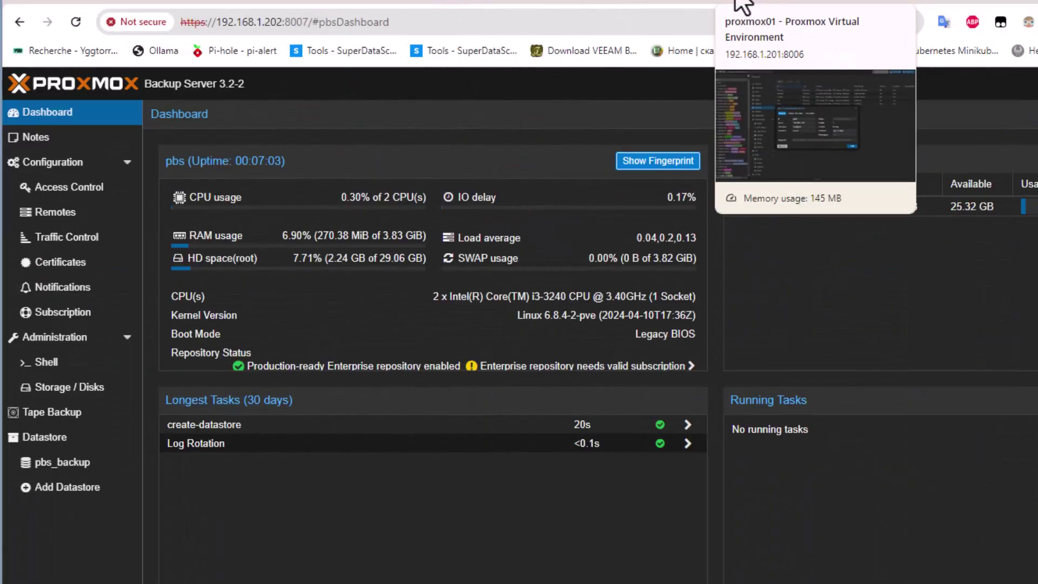
# - Back in Proxmox Virtual Environment, paste the copied fingerprint and add the storage, widening the storage list's Type column
pyautogui.click(742, 7)
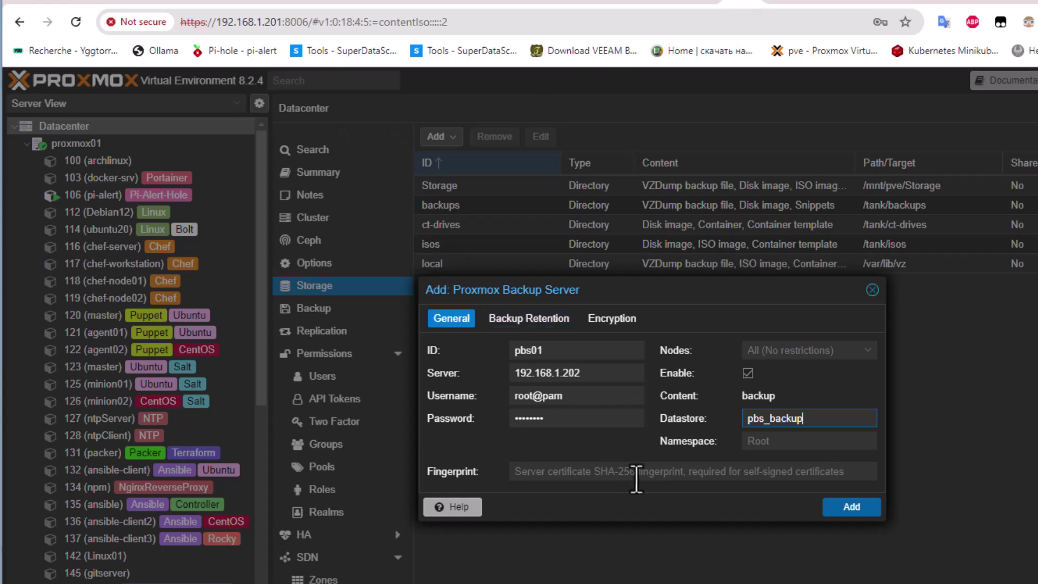
pyautogui.click(551, 472)
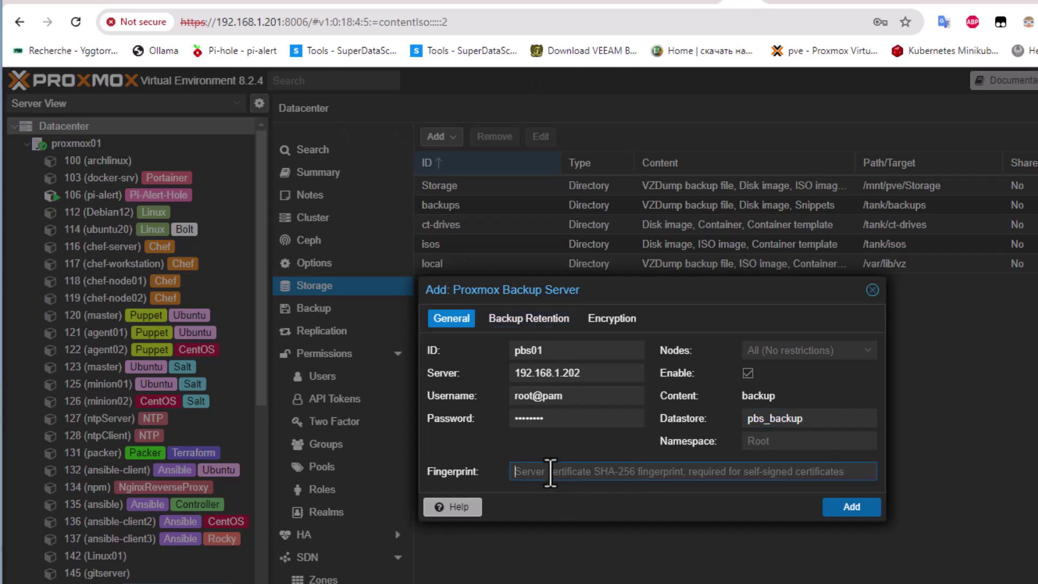
pyautogui.hotkey('ctrl', 'v')
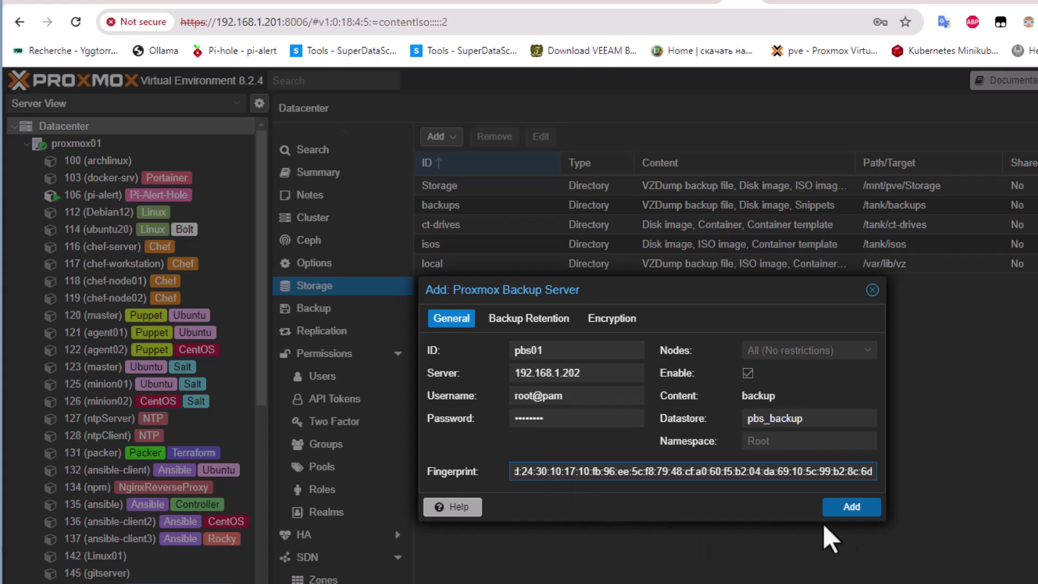
pyautogui.click(854, 509)
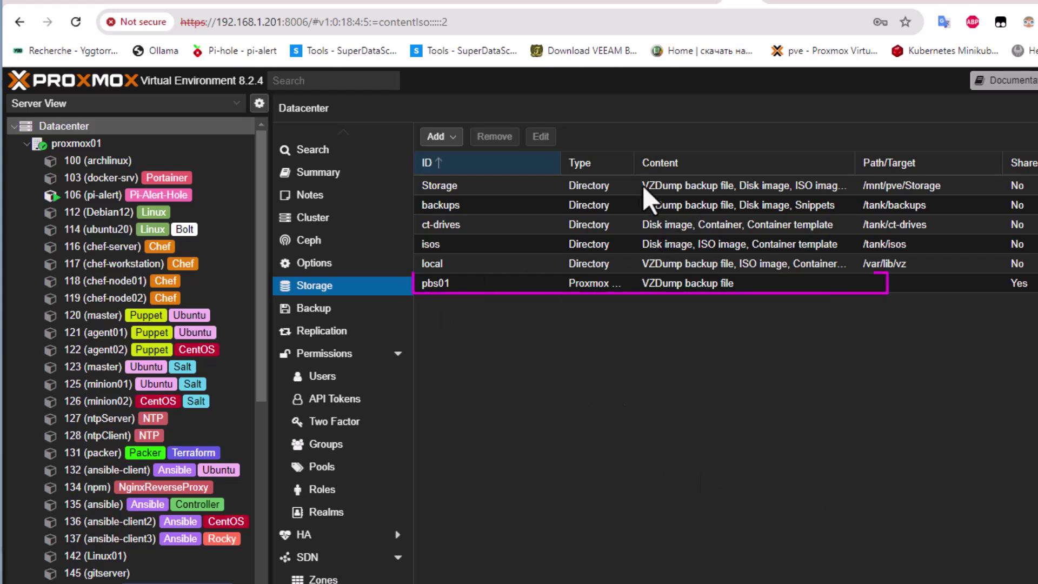
pyautogui.moveTo(634, 162); pyautogui.dragTo(731, 177)
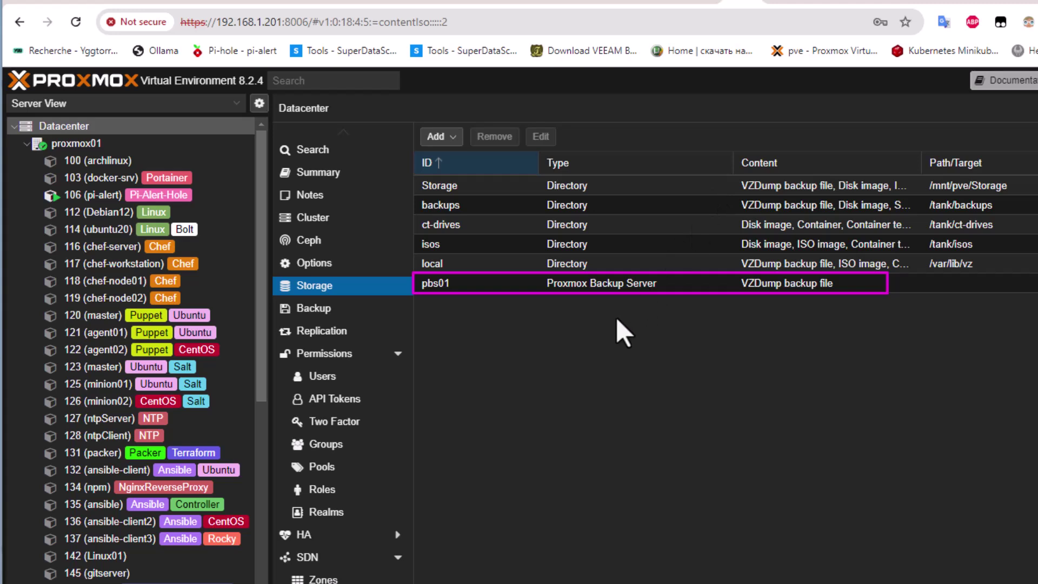